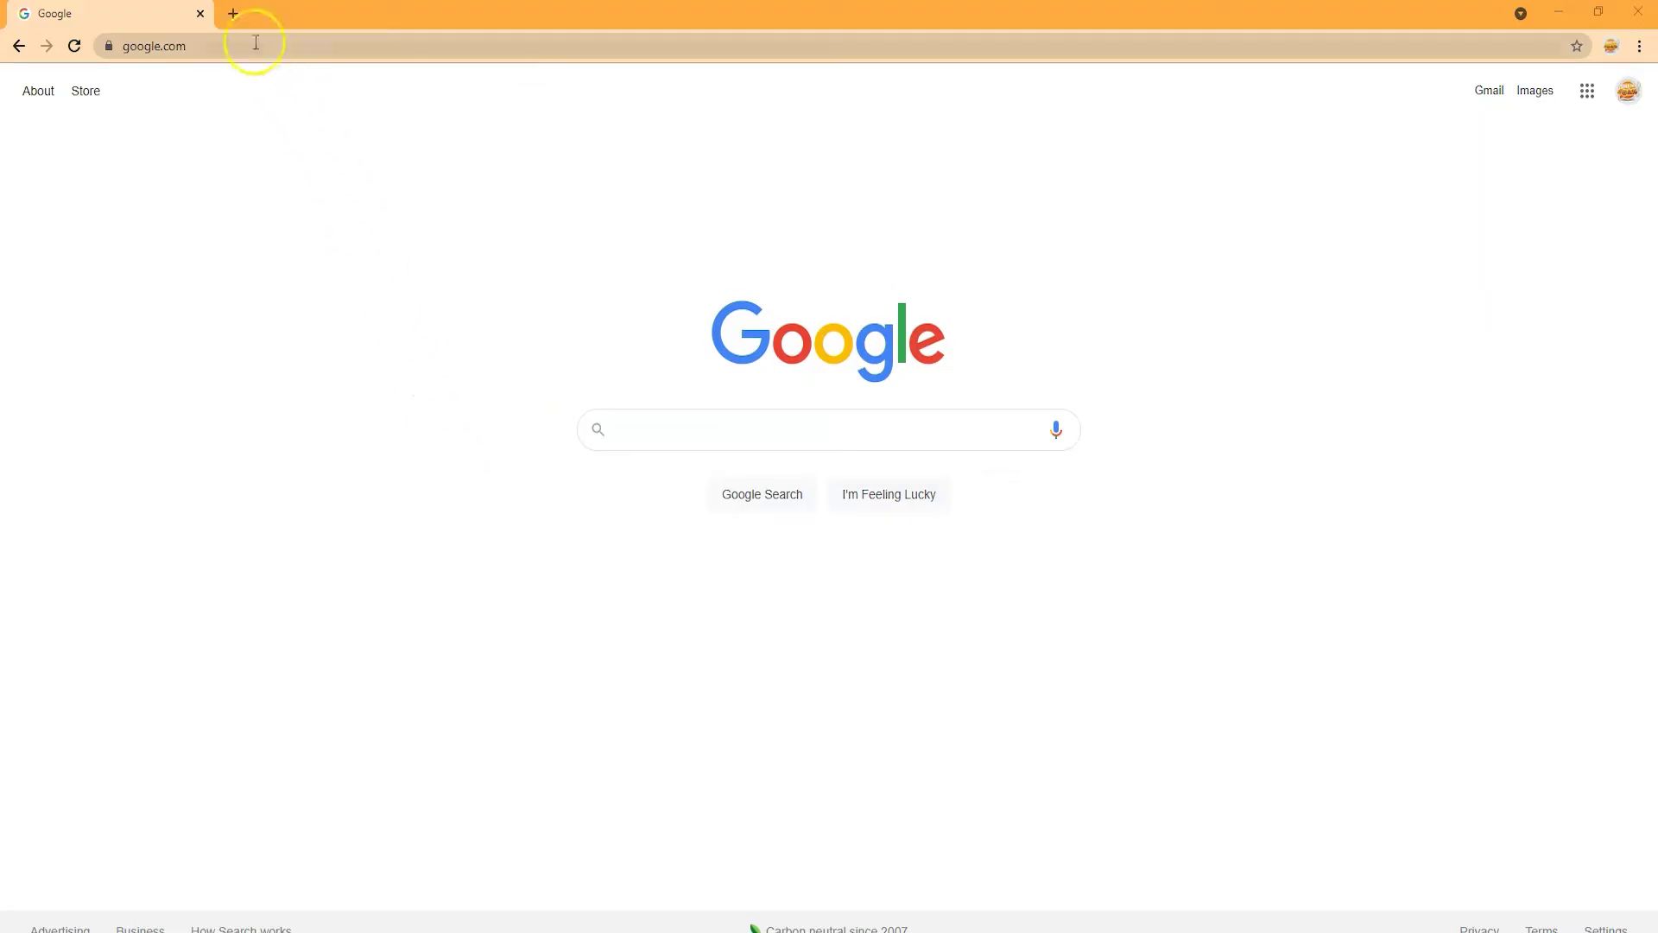
Load chrome.google.com/webstore in a new browser tab
click(233, 13)
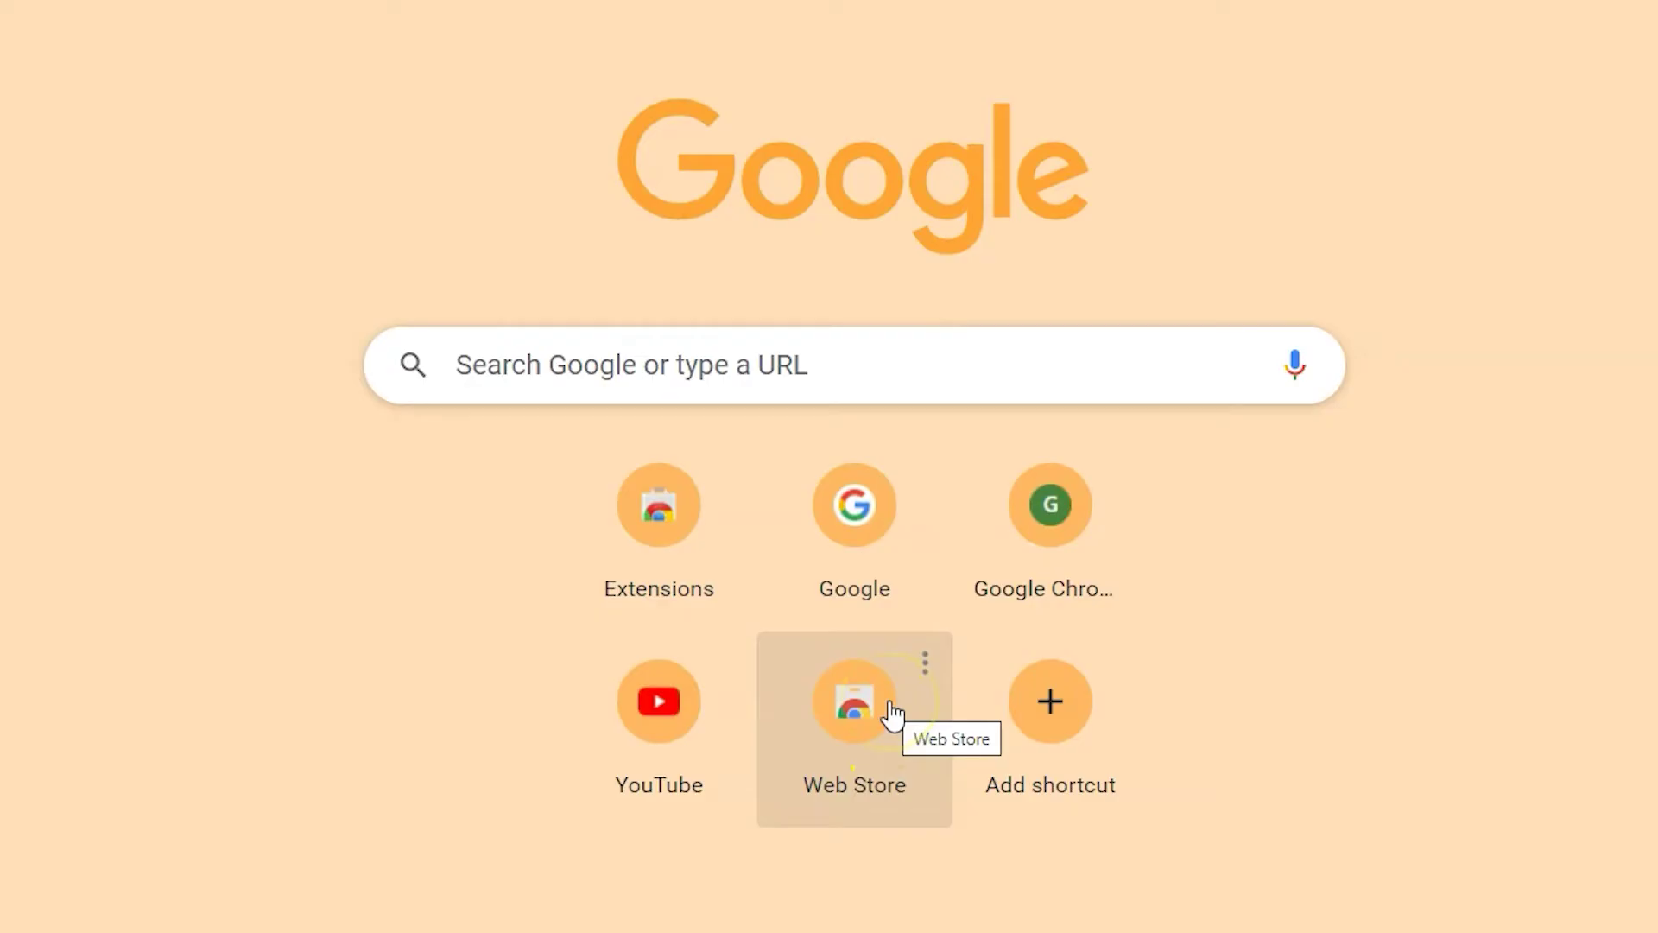
click(893, 712)
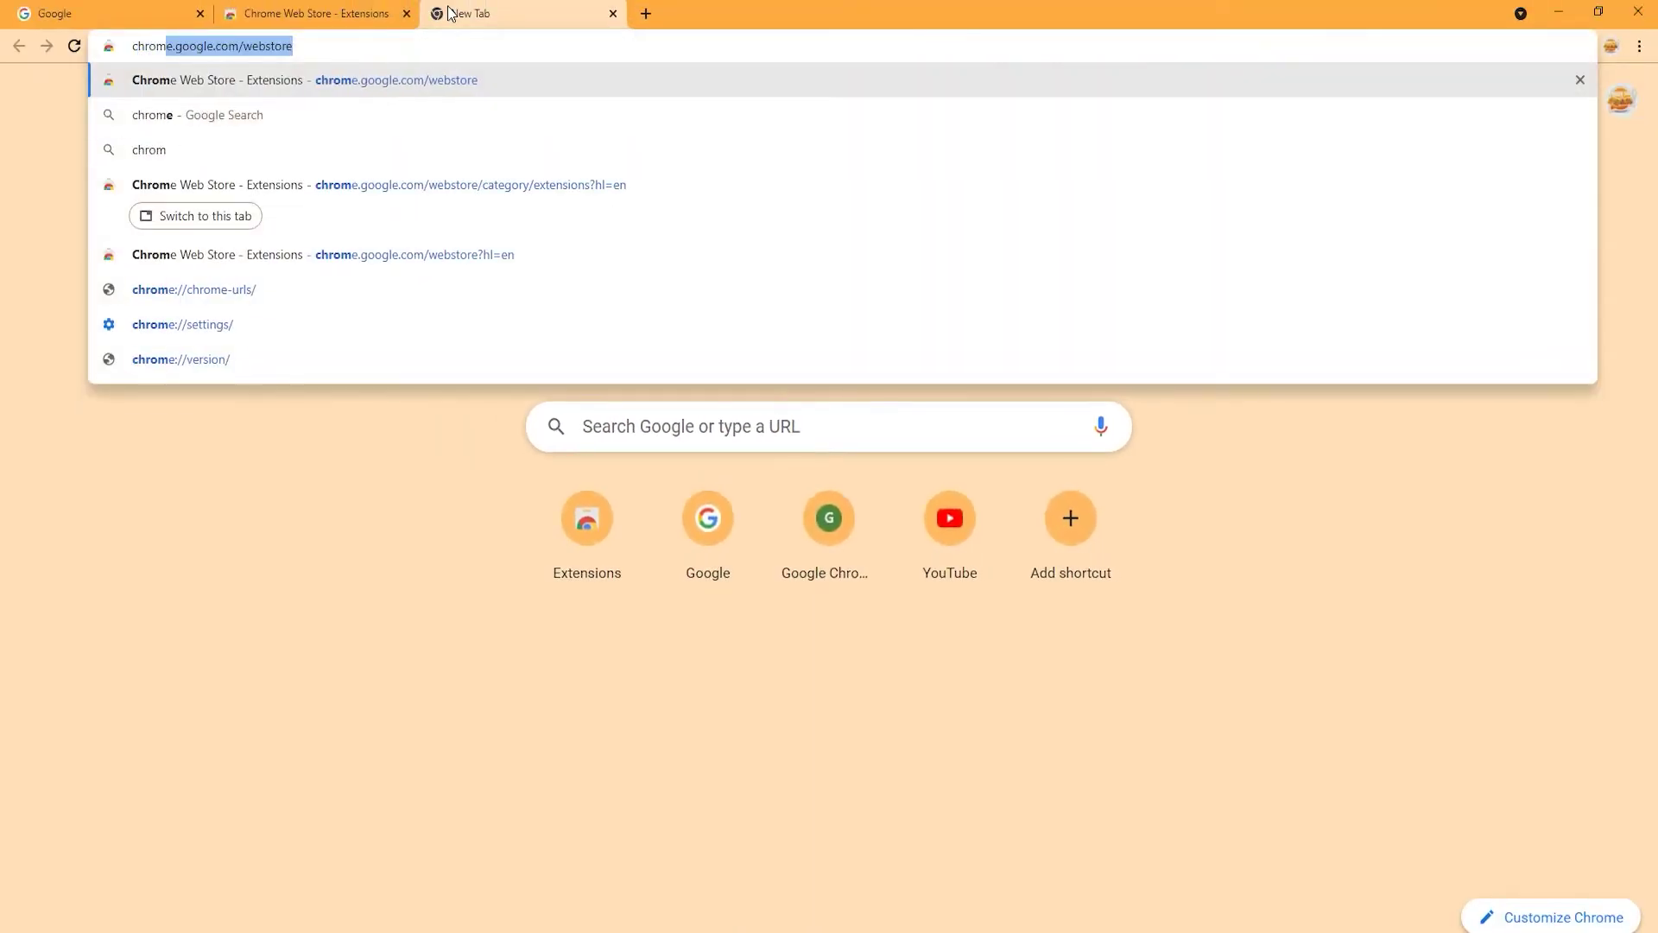
text(e.google.com/webw)
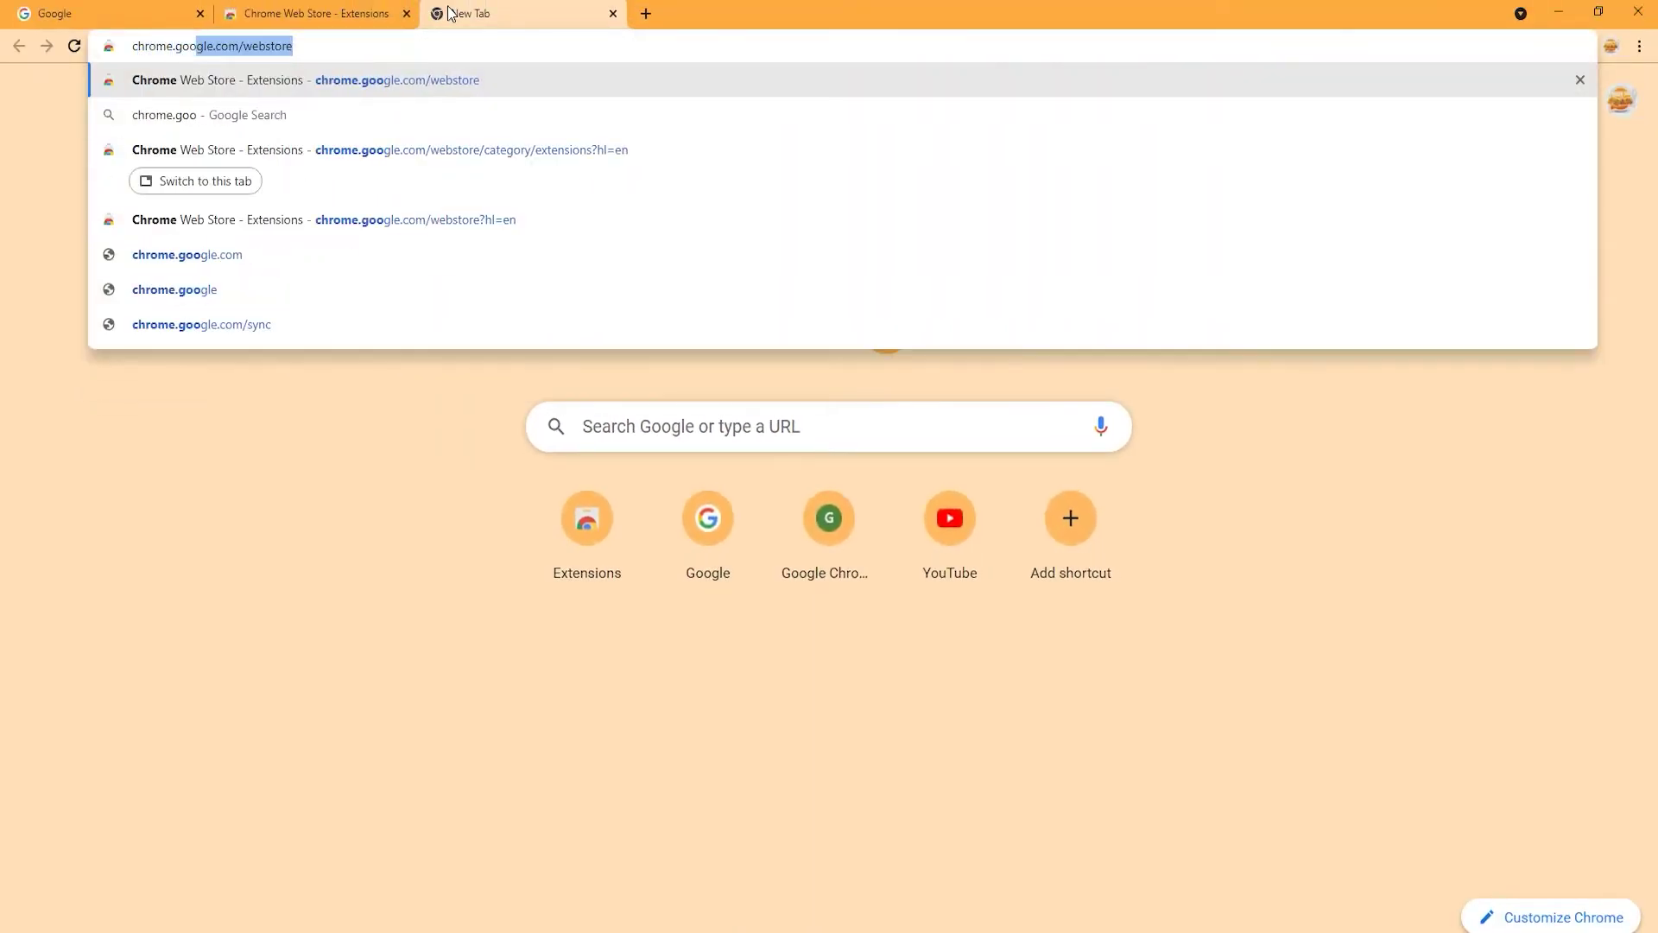
text(store)
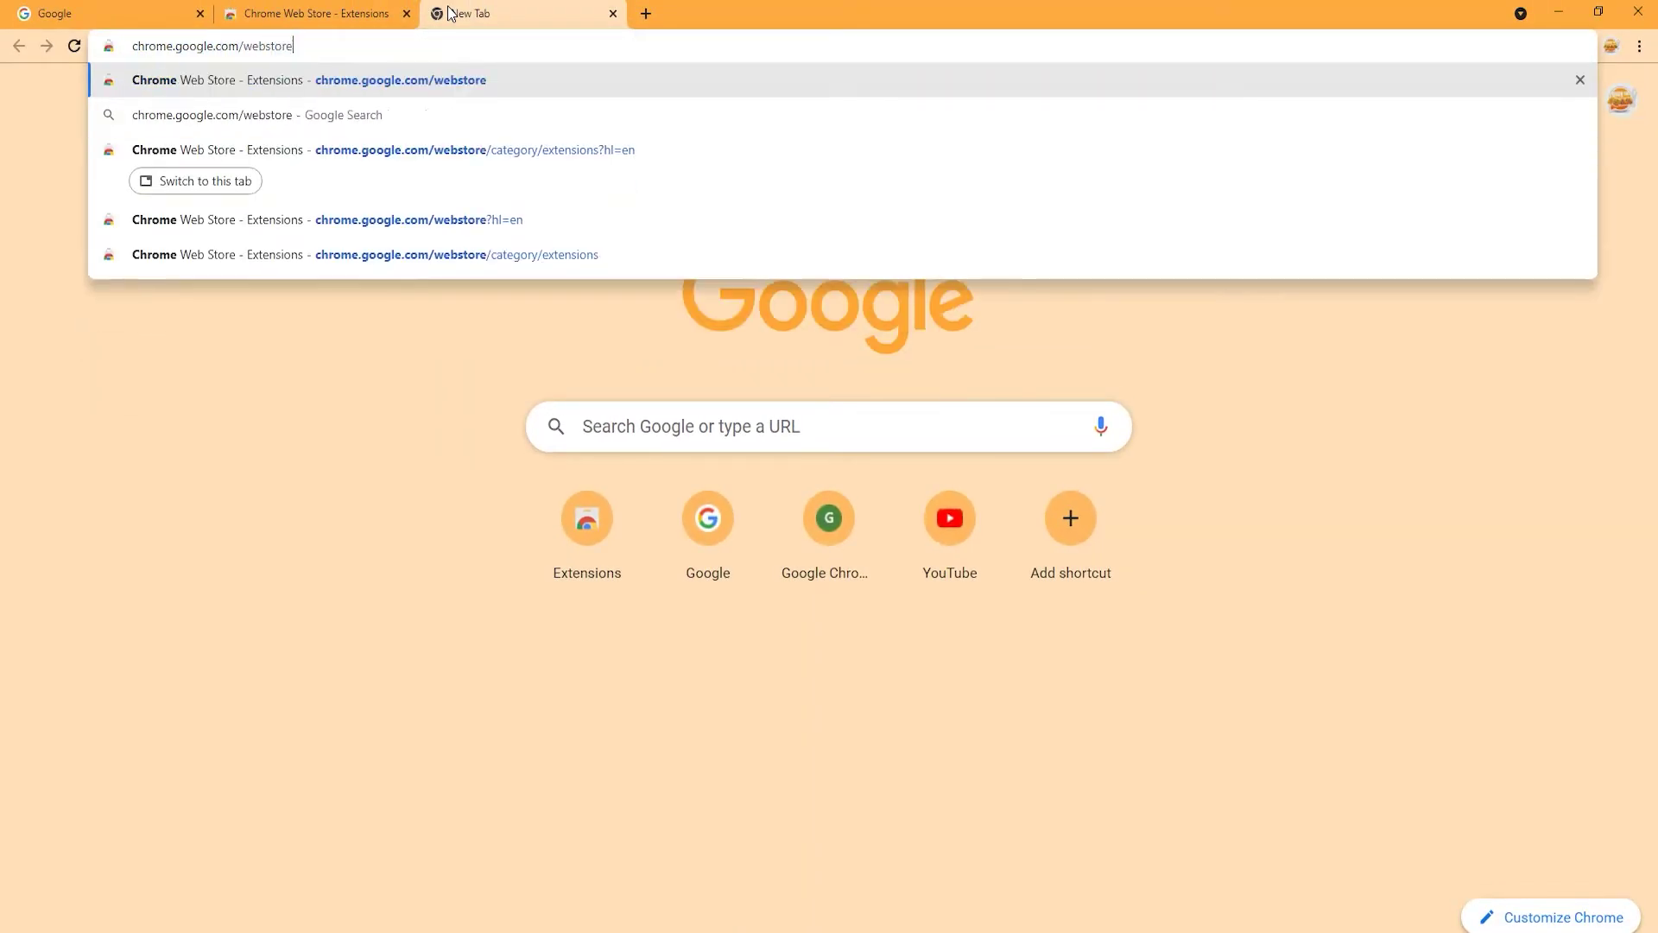
key(Return)
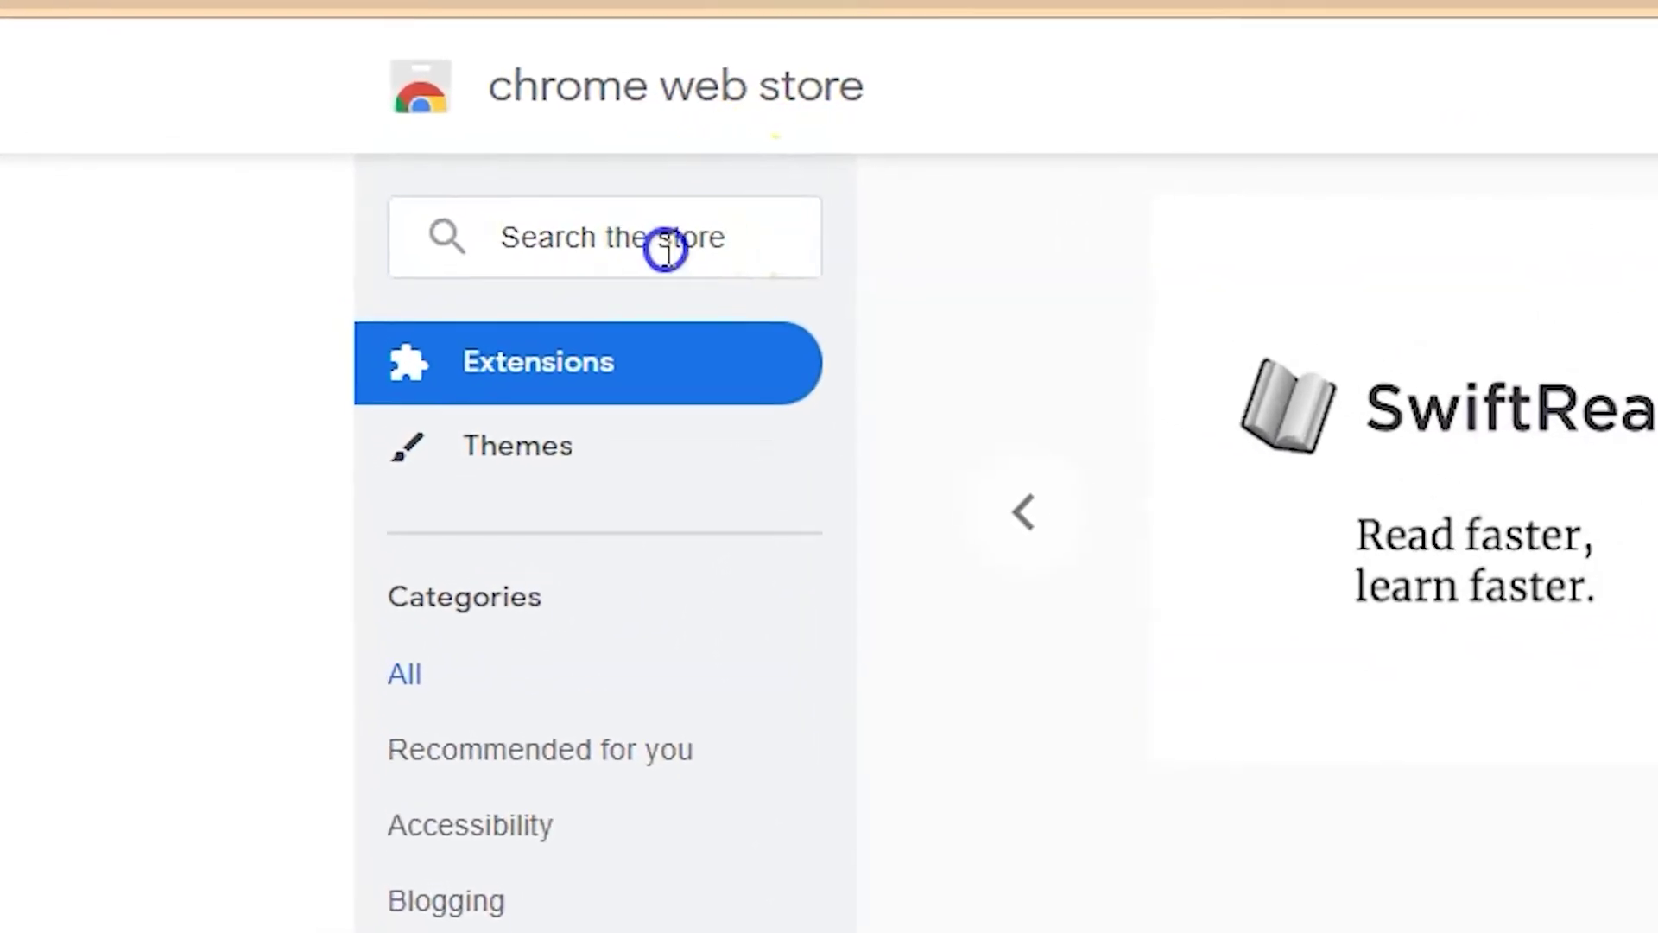
Search the store for 'read&write' and show the full list of matching extensions
click(674, 231)
text(read&write)
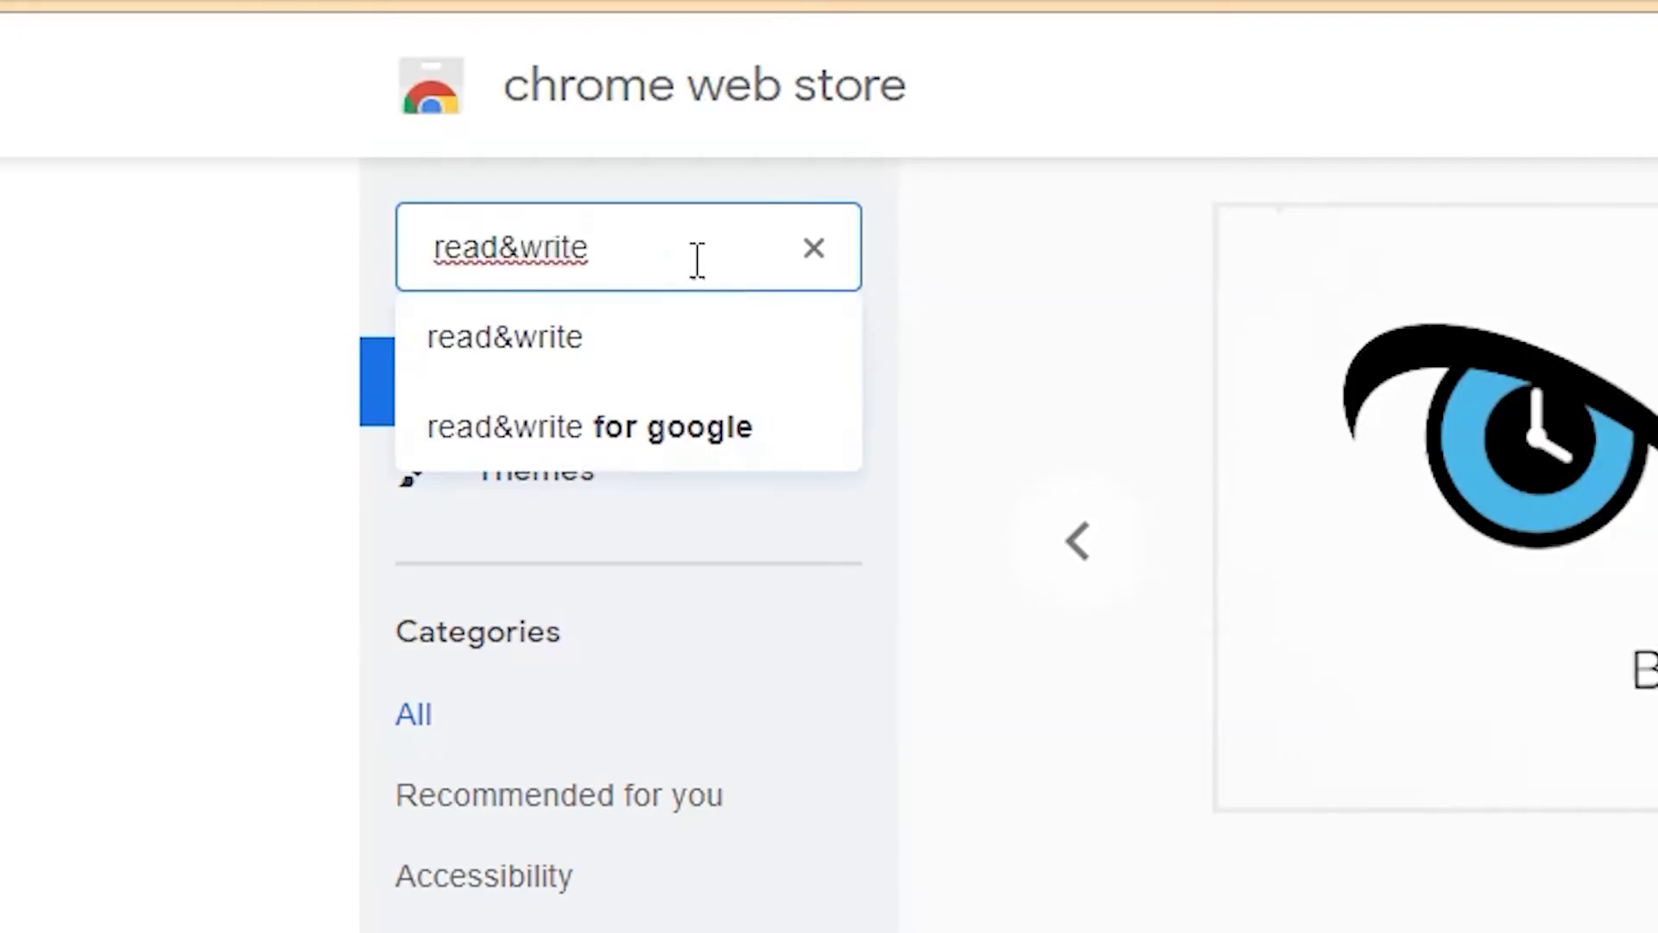
click(654, 339)
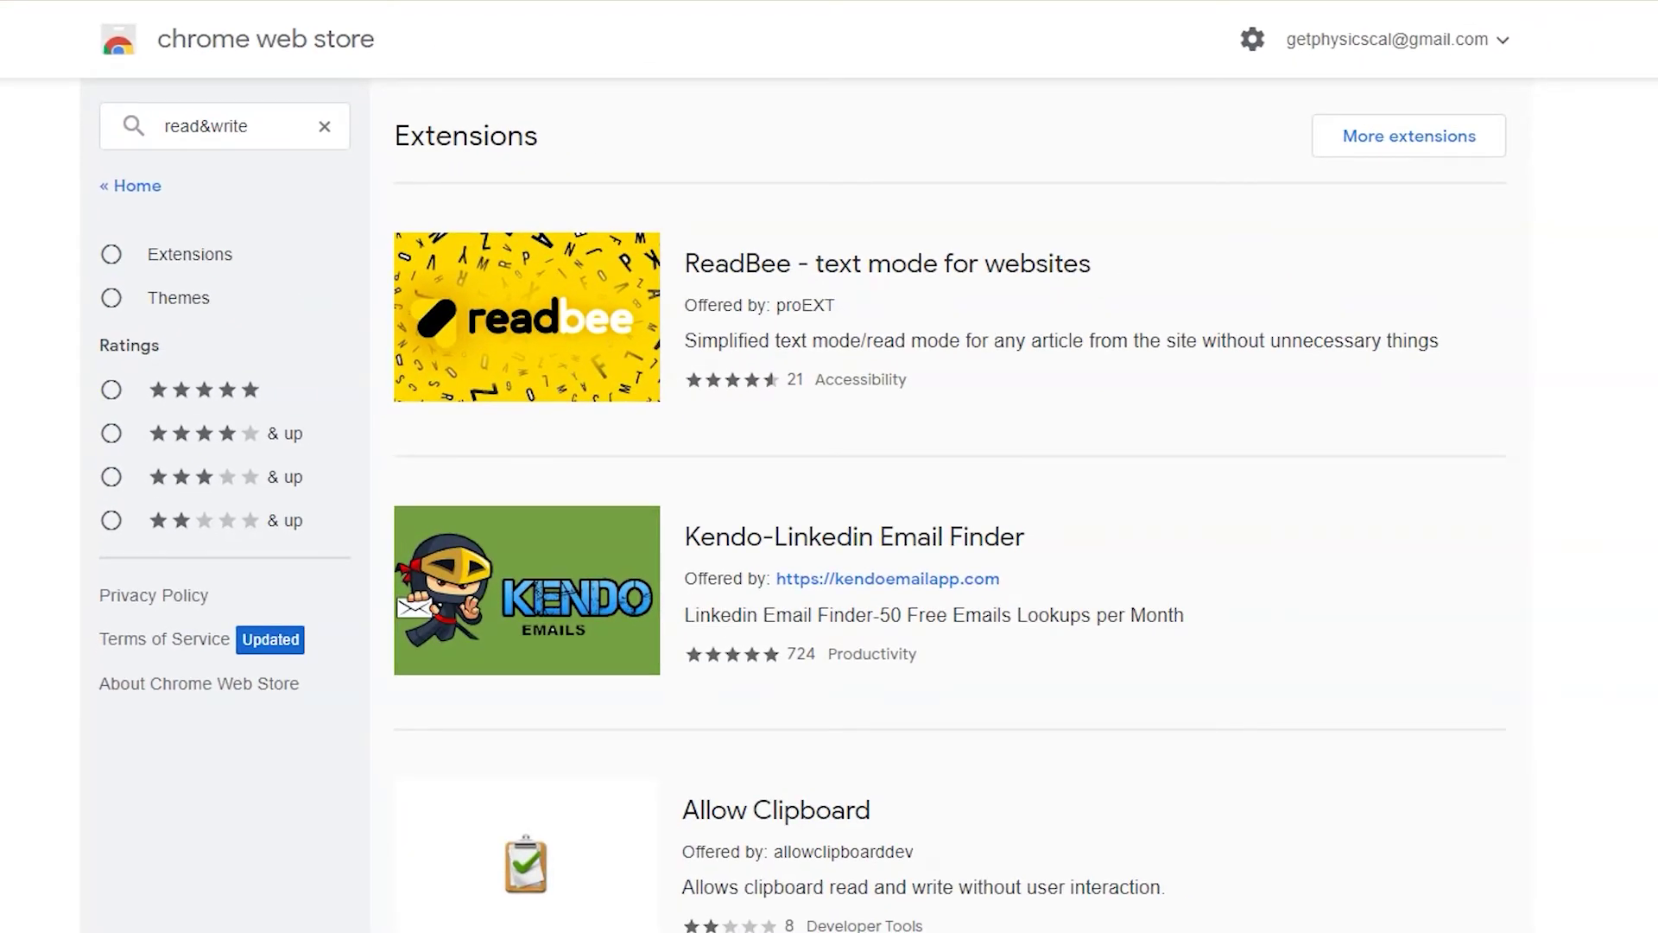
click(1473, 135)
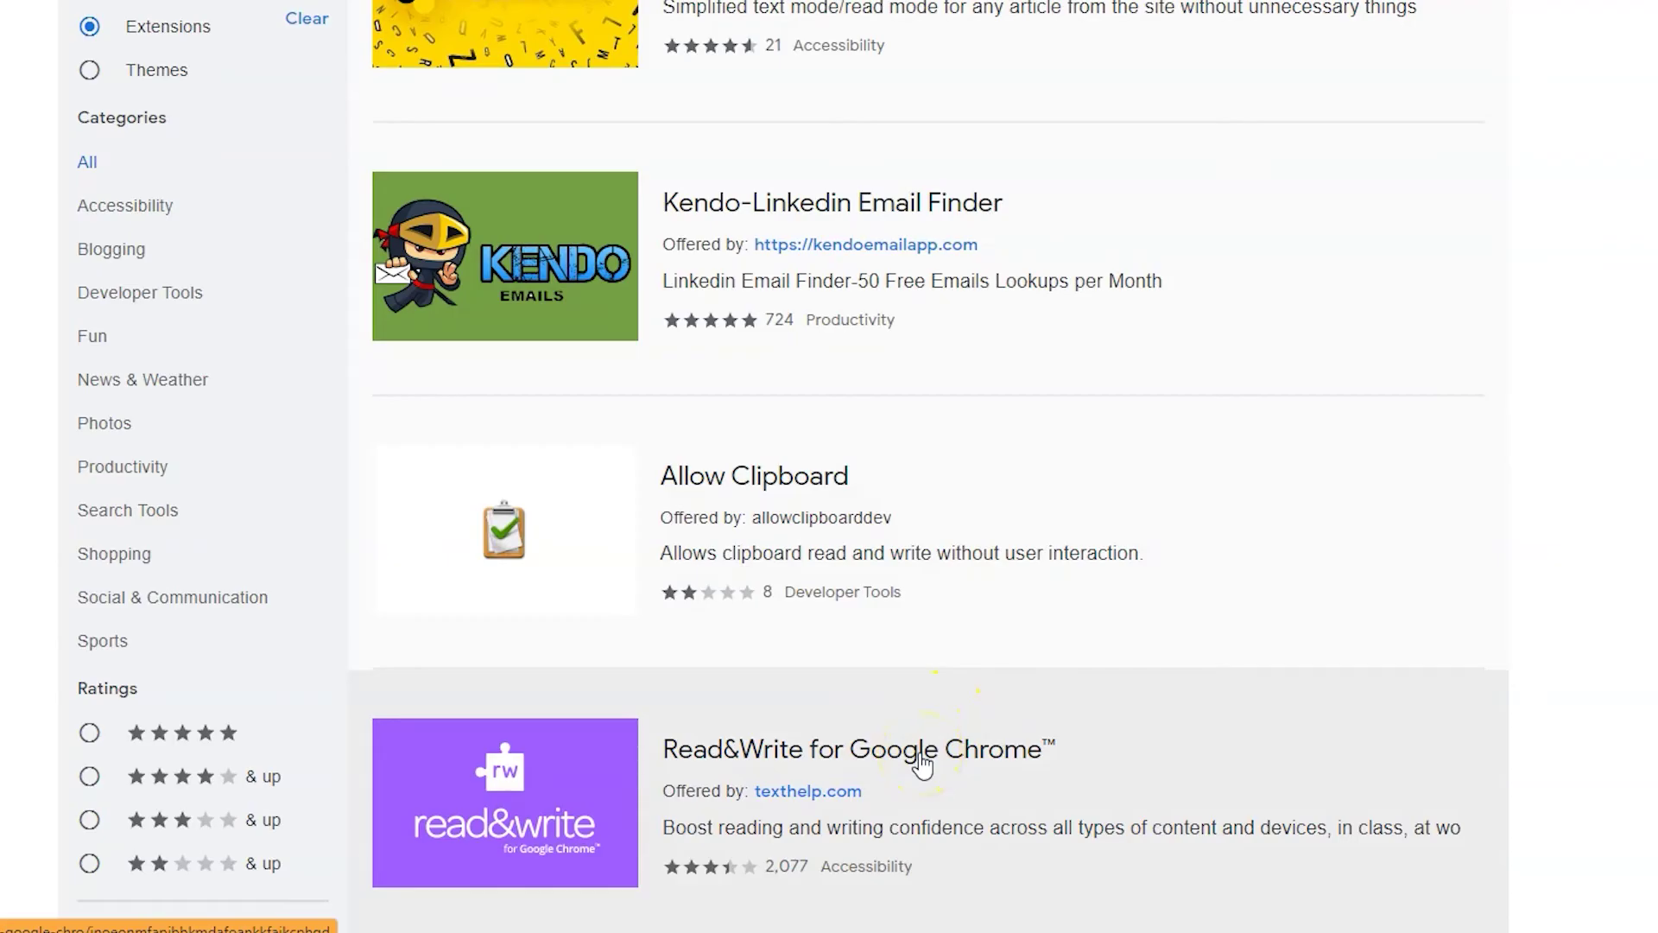
Add Read&Write for Google Chrome to Chrome from its store listing
click(921, 762)
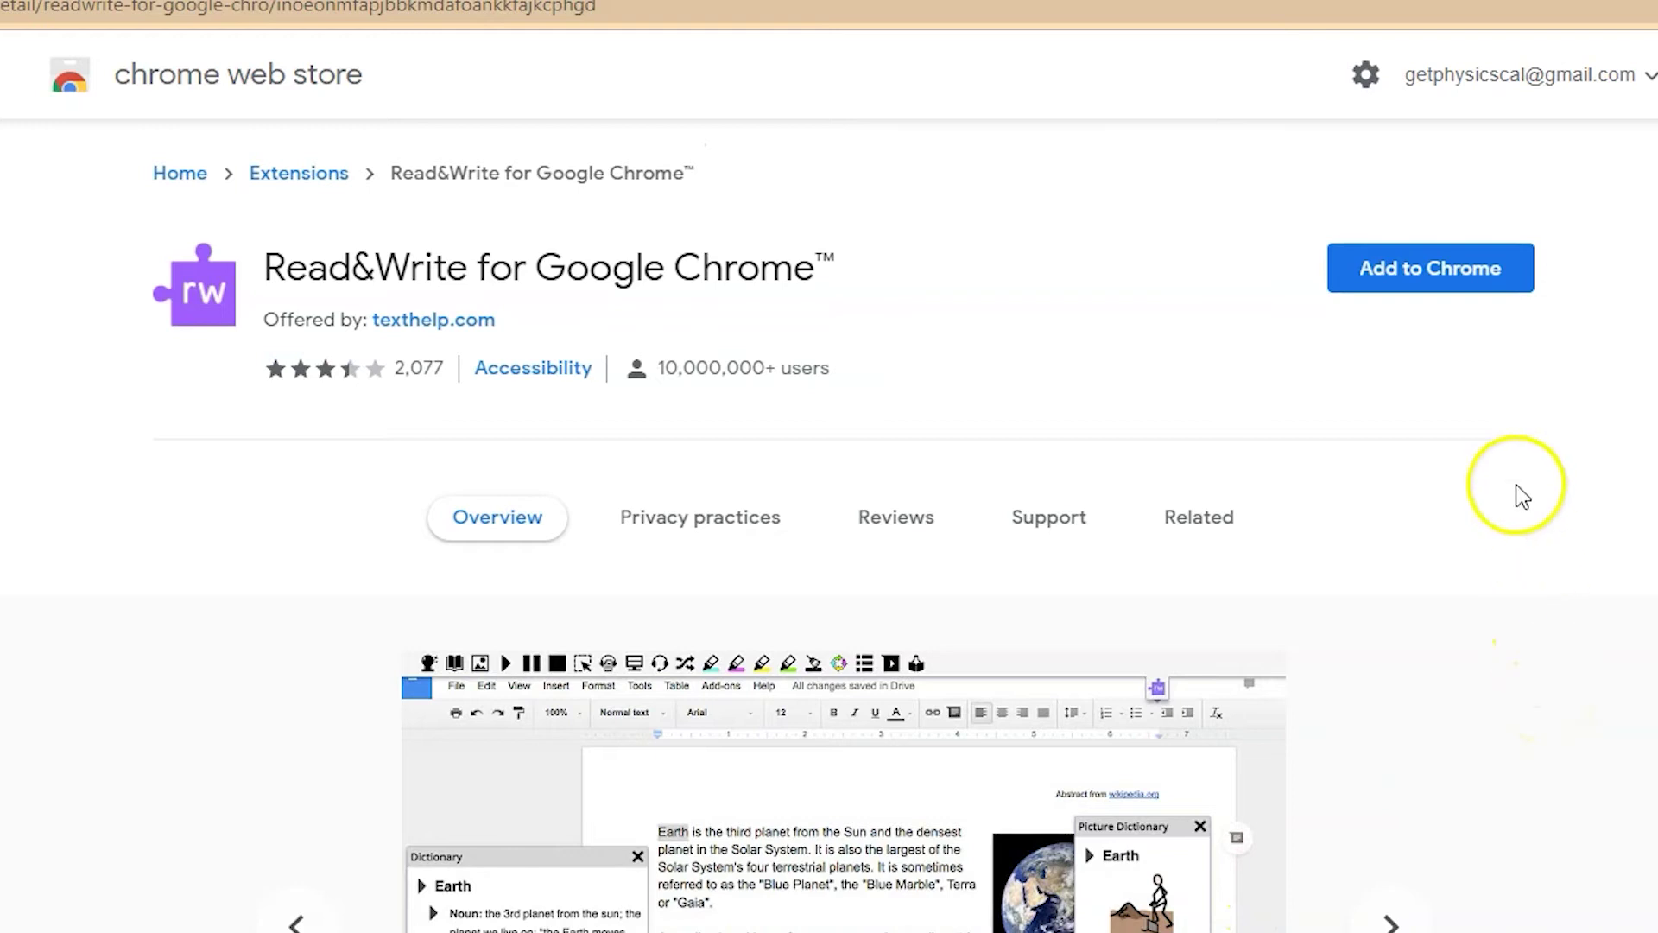
click(1440, 268)
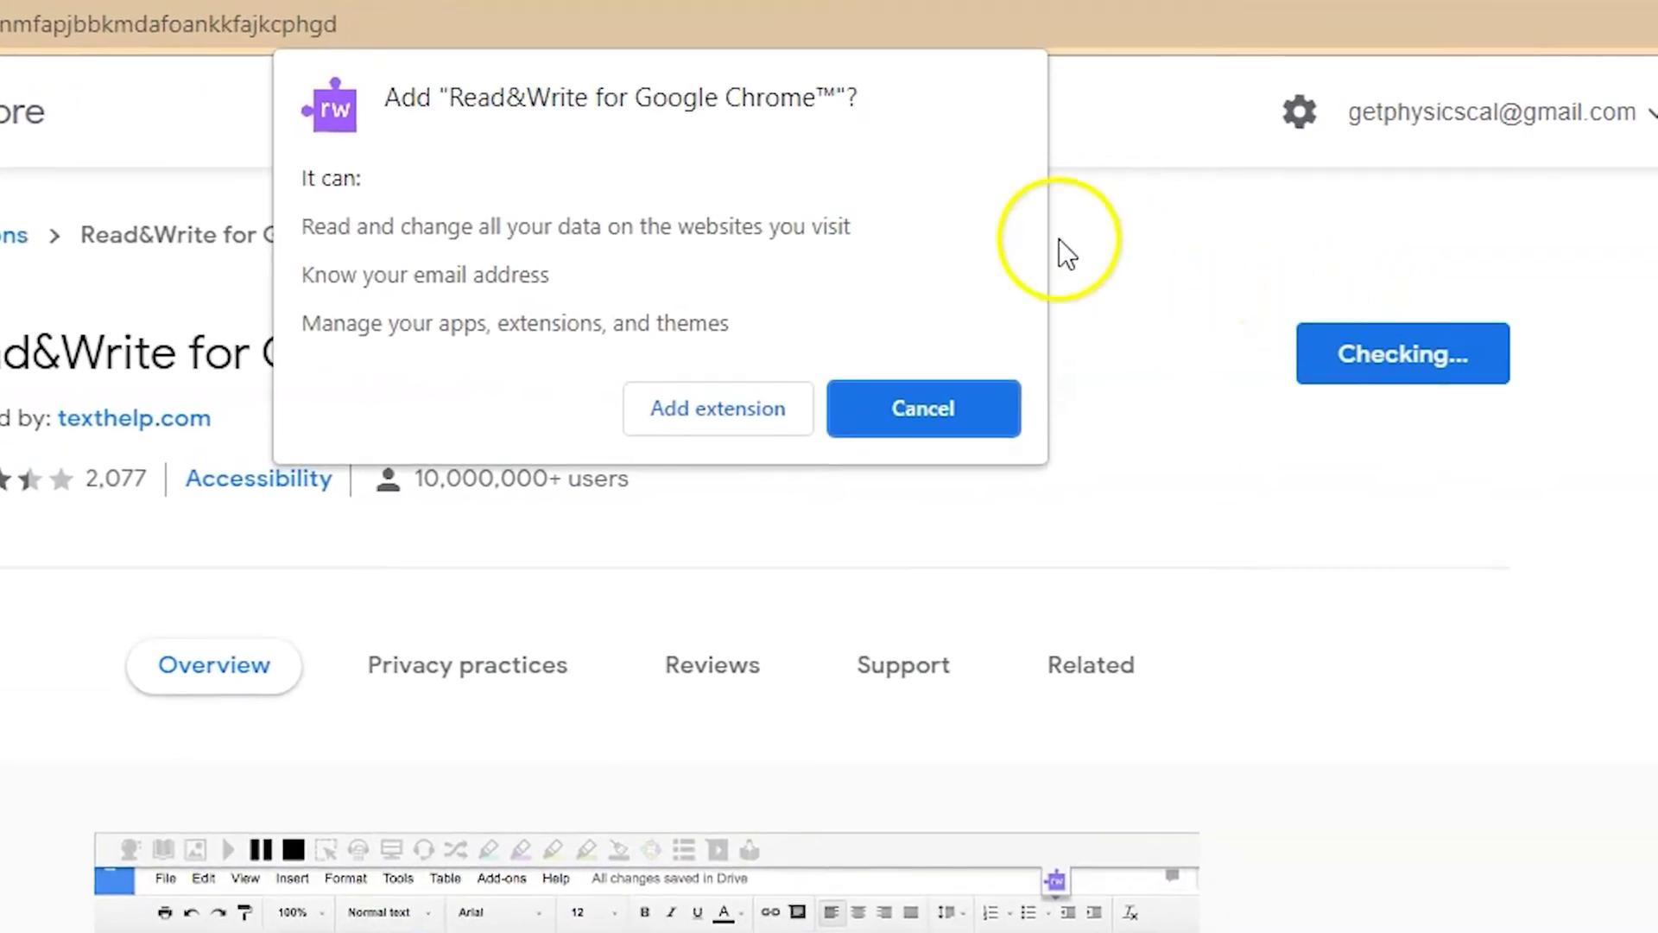
click(735, 416)
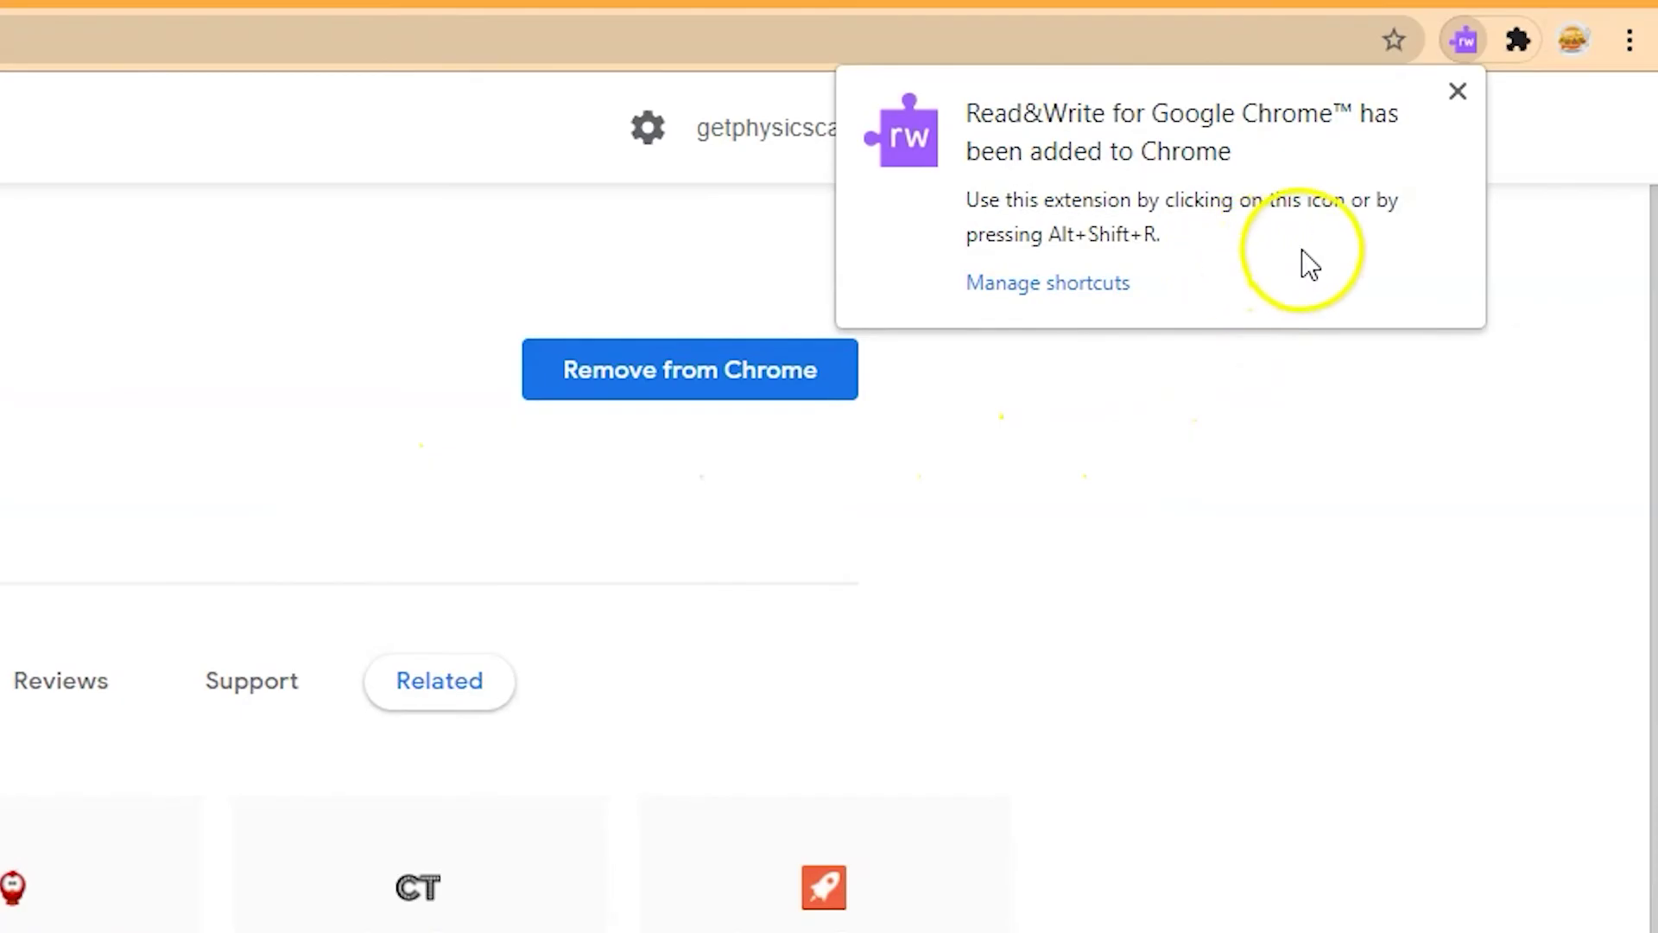
Dismiss the install notice and pin Read&Write from the Extensions menu
click(1457, 91)
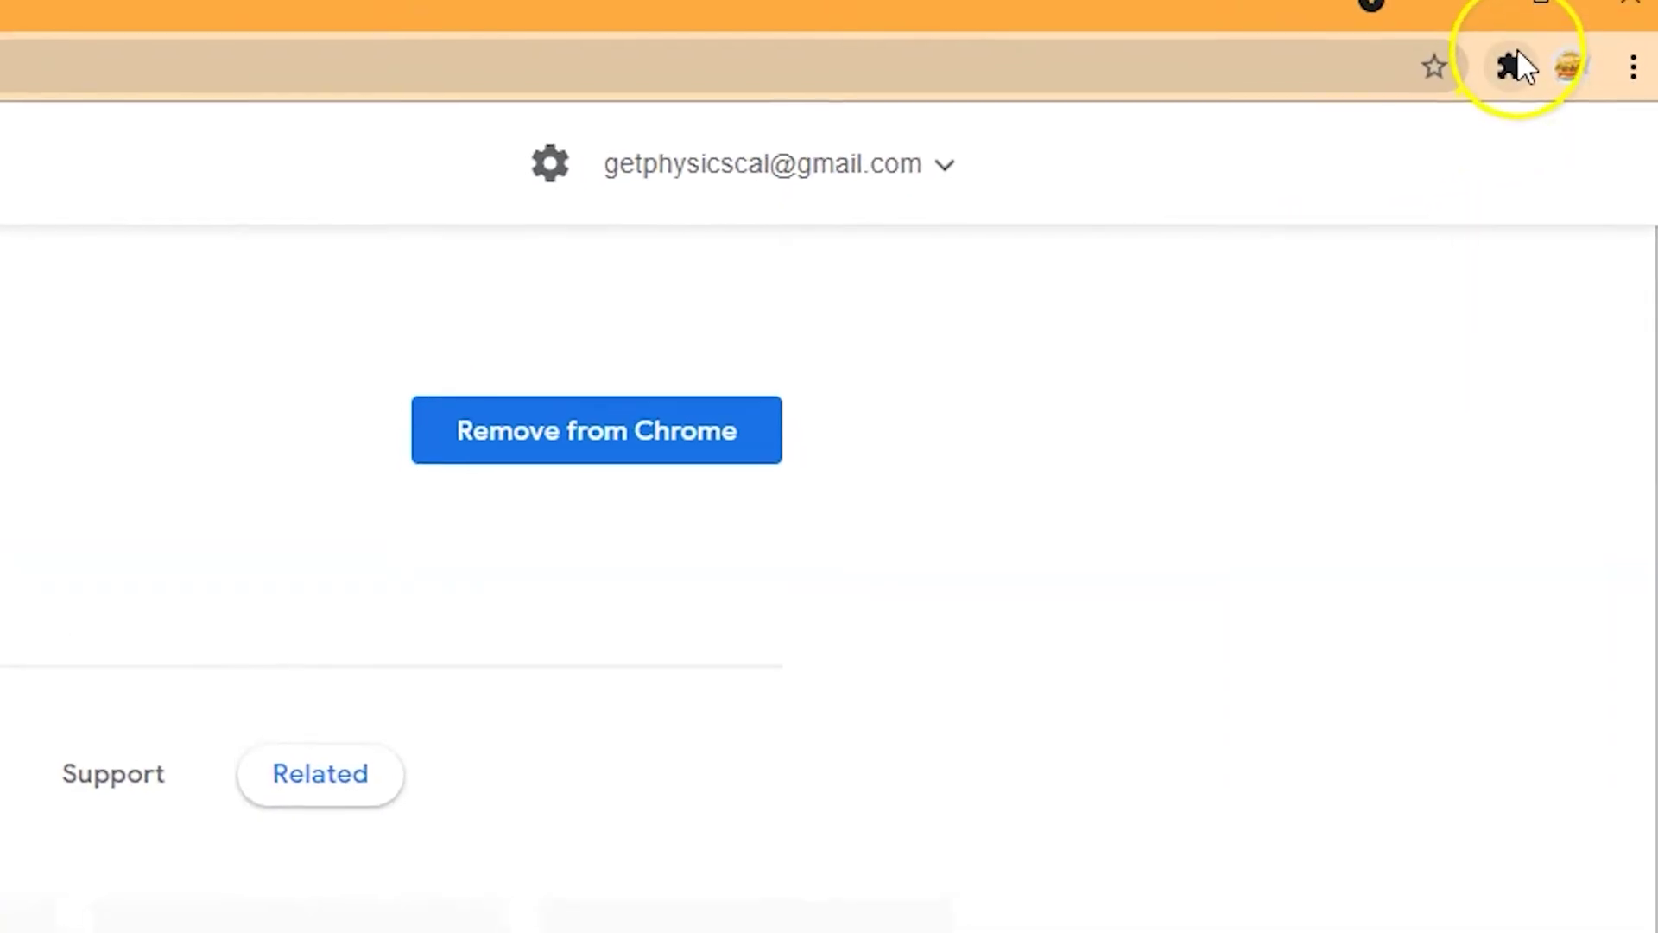
click(1510, 71)
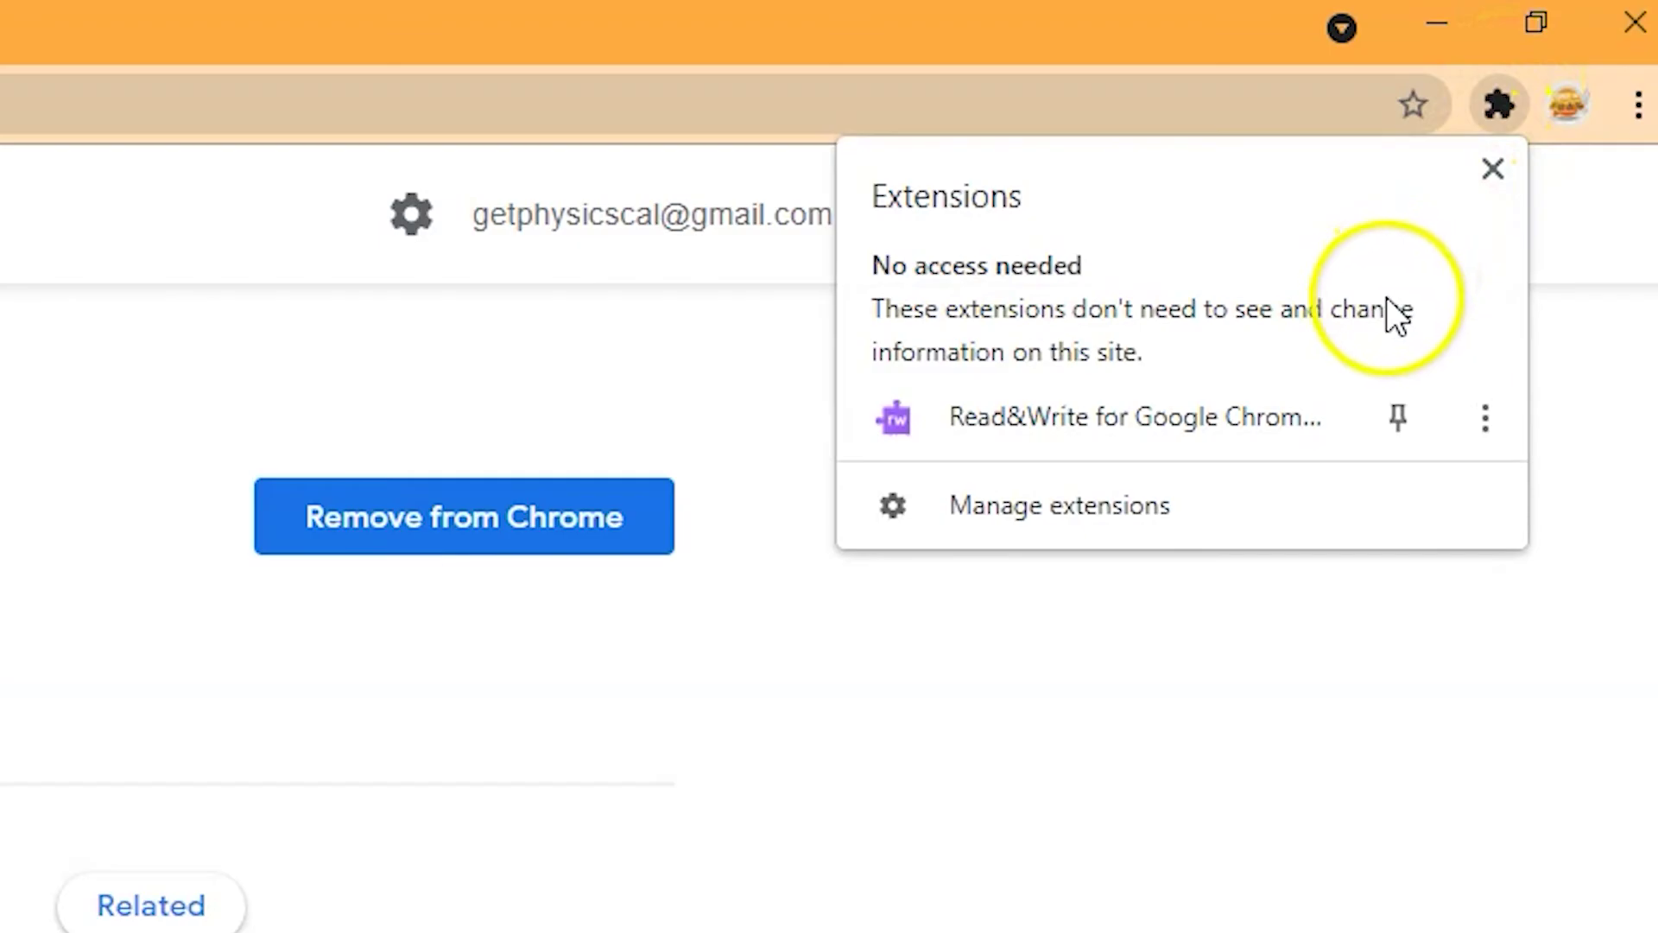
click(1398, 422)
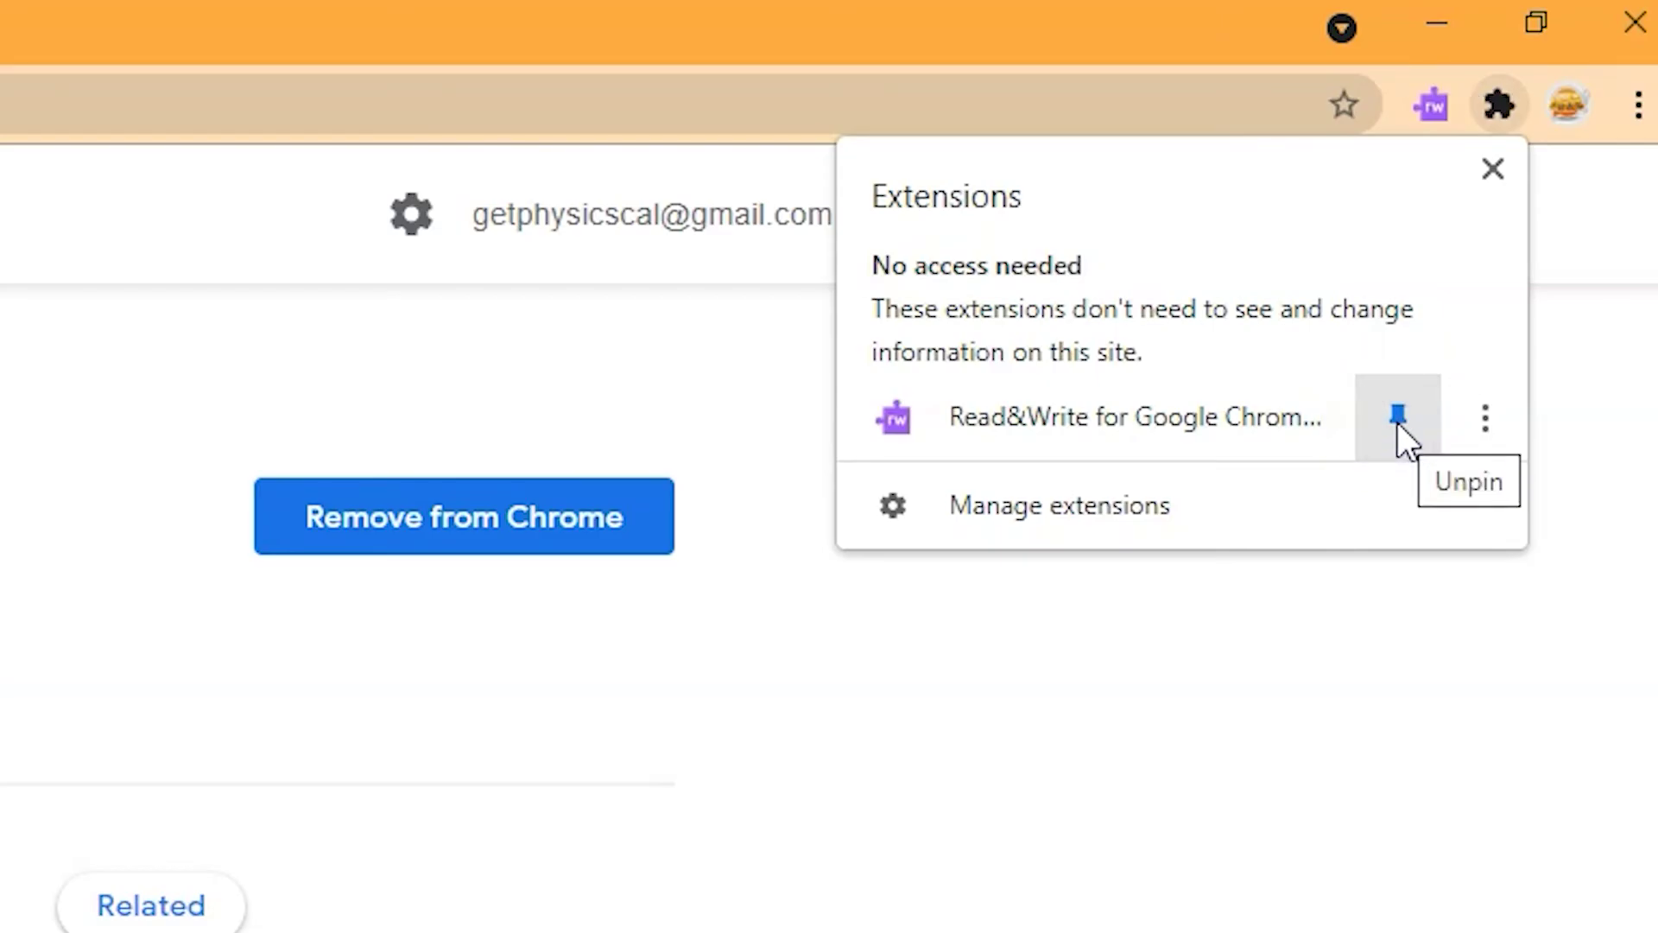
click(1475, 634)
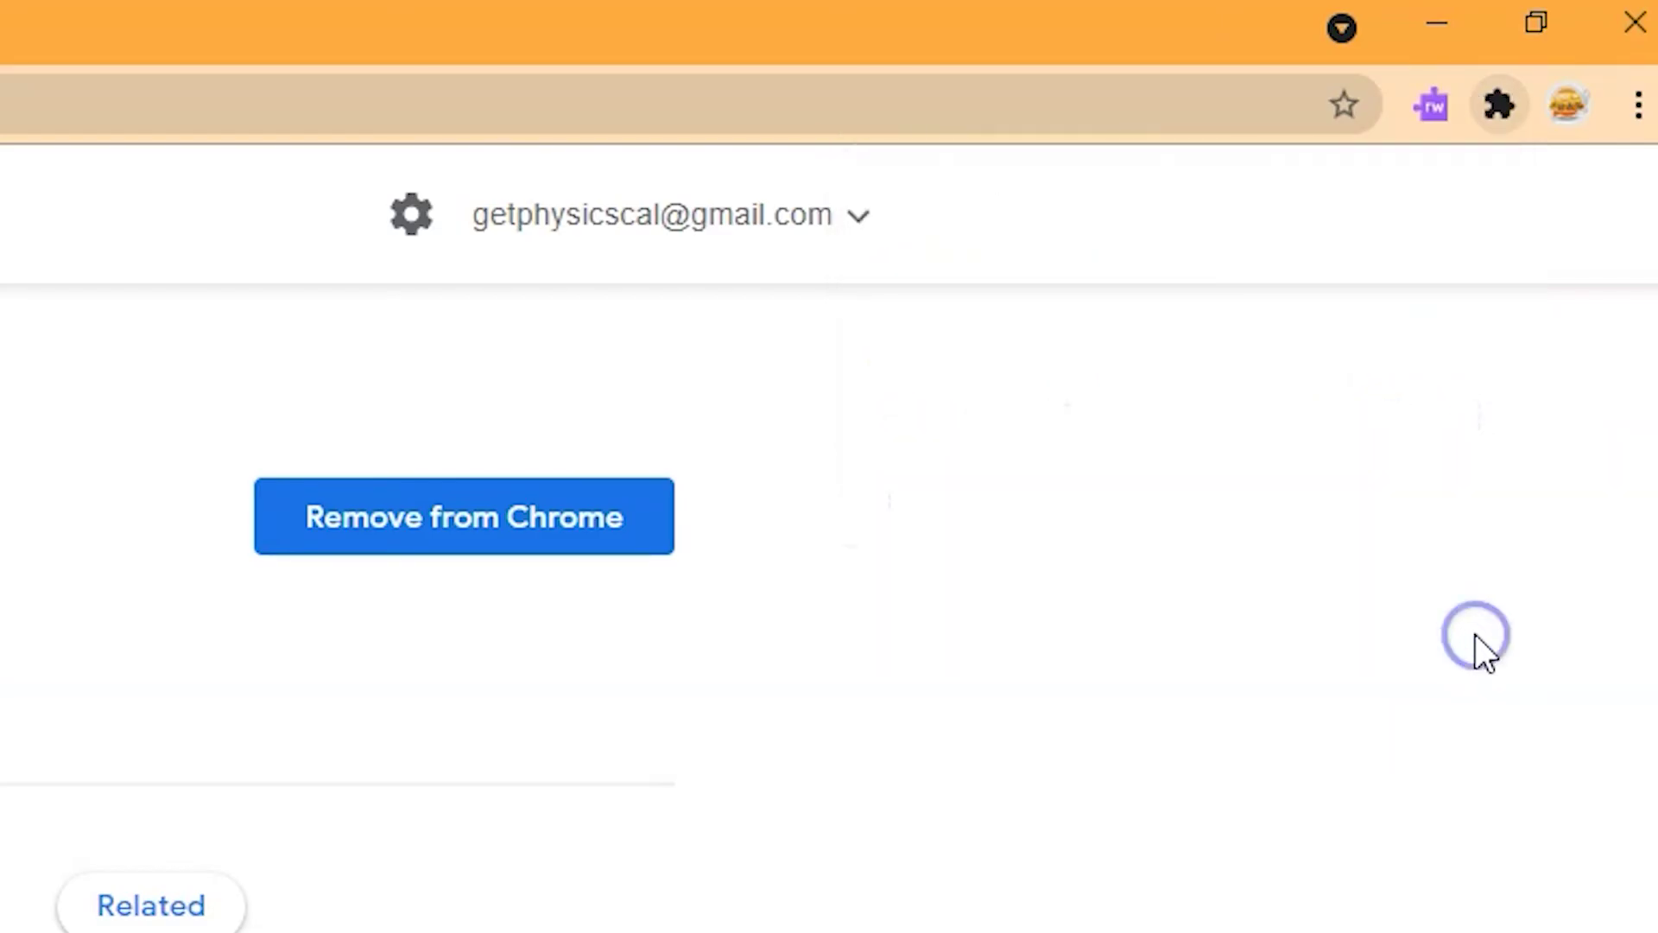